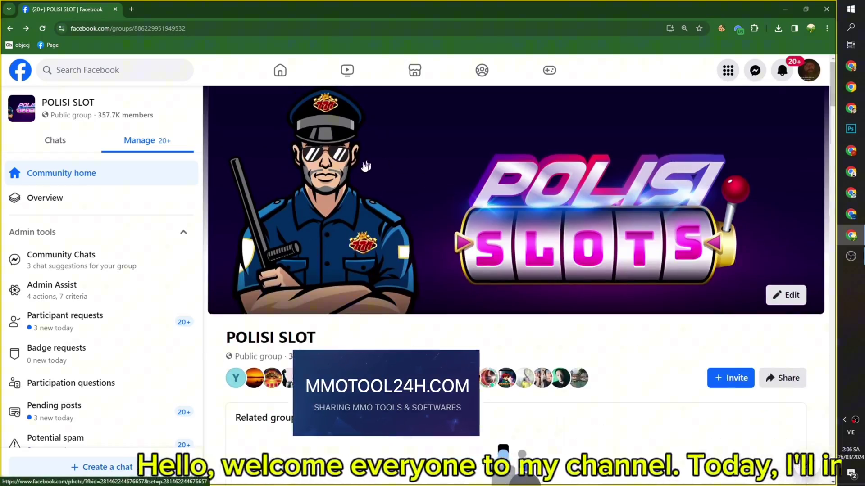
scroll(365, 167, "down", 1)
scroll(375, 203, "down", 5)
scroll(386, 227, "down", 5)
scroll(331, 270, "down", 4)
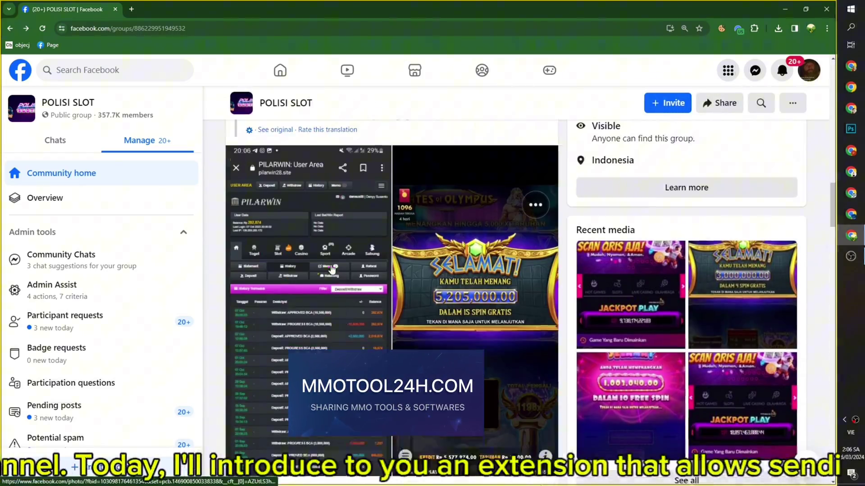
scroll(331, 269, "up", 1)
scroll(270, 196, "down", 5)
scroll(293, 234, "down", 5)
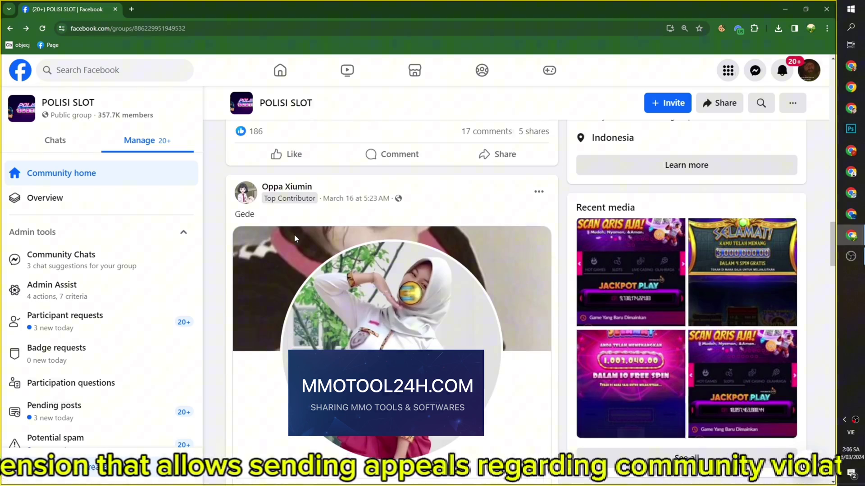
scroll(294, 234, "down", 5)
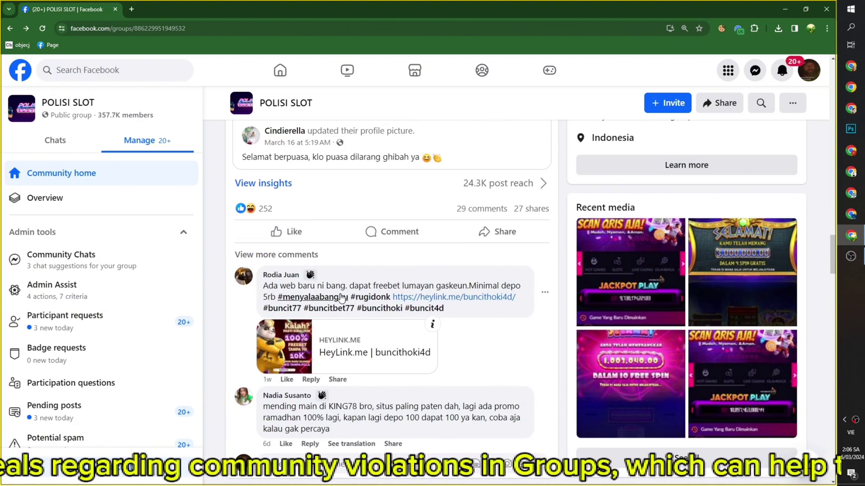
scroll(140, 264, "down", 4)
scroll(118, 224, "down", 3)
scroll(118, 223, "up", 2)
Step: Show the POLISI SLOT Group Status page and highlight its 'Group is at risk' text
left_click(120, 259)
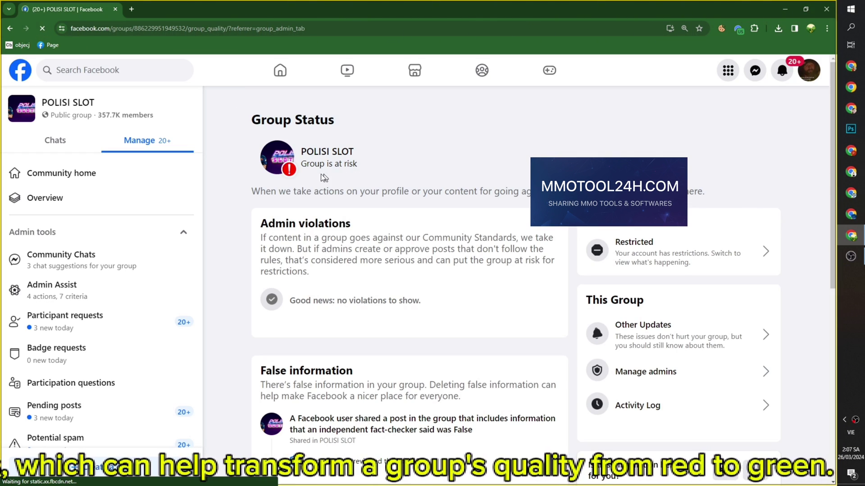
left_click_drag(301, 165, 359, 164)
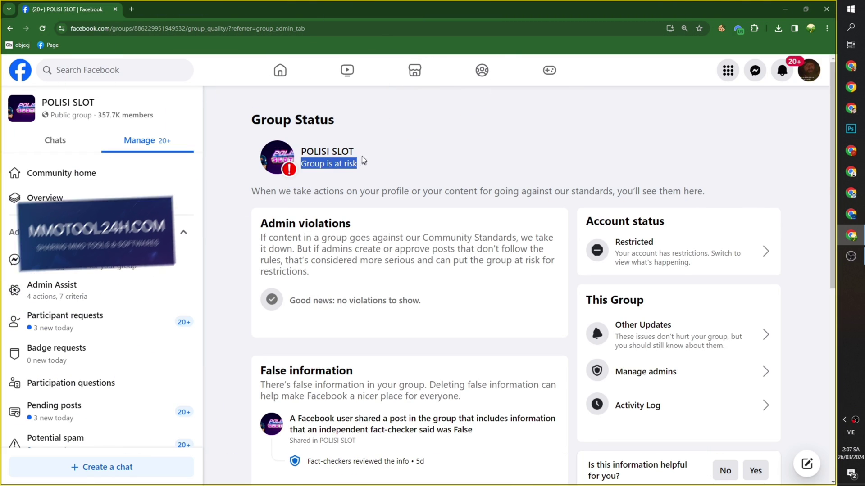
right_click(339, 165)
left_click(506, 132)
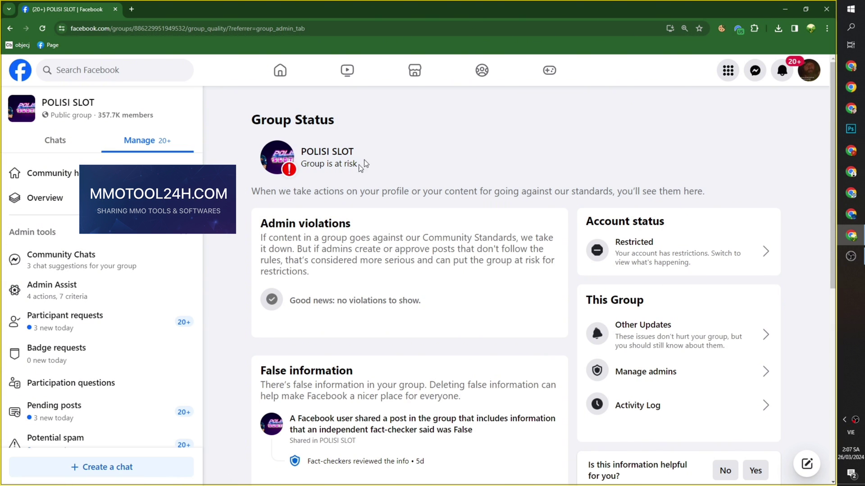
scroll(289, 218, "down", 1)
Step: Load mmotool24h.com in a new browser tab
left_click(131, 9)
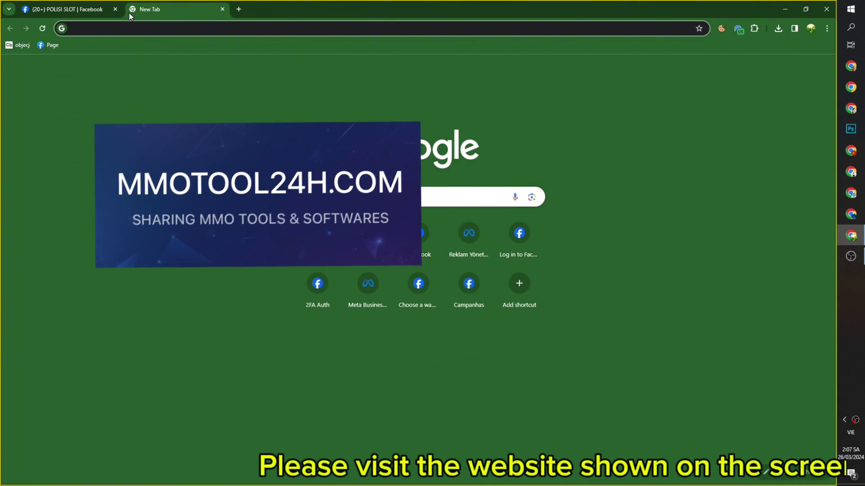
type("mmo")
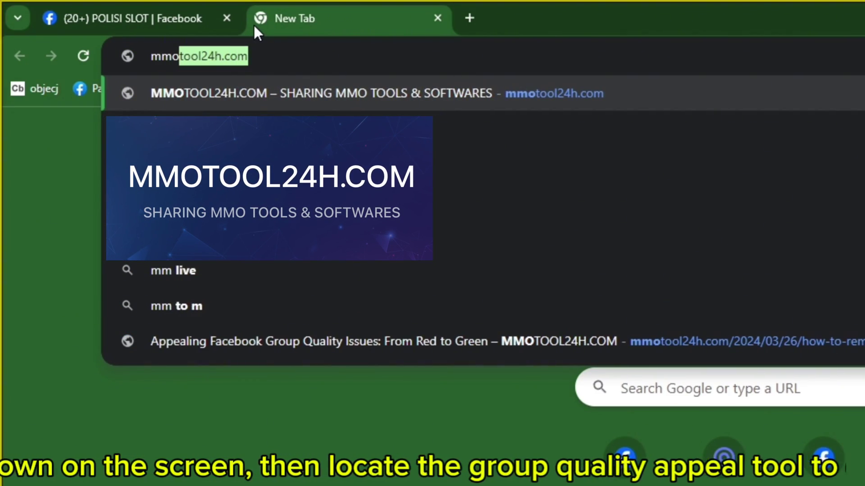
key("Right")
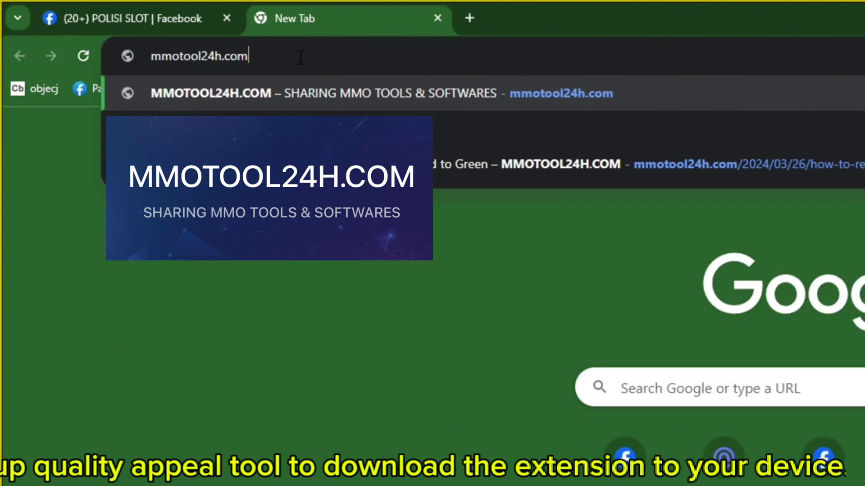
key("Return")
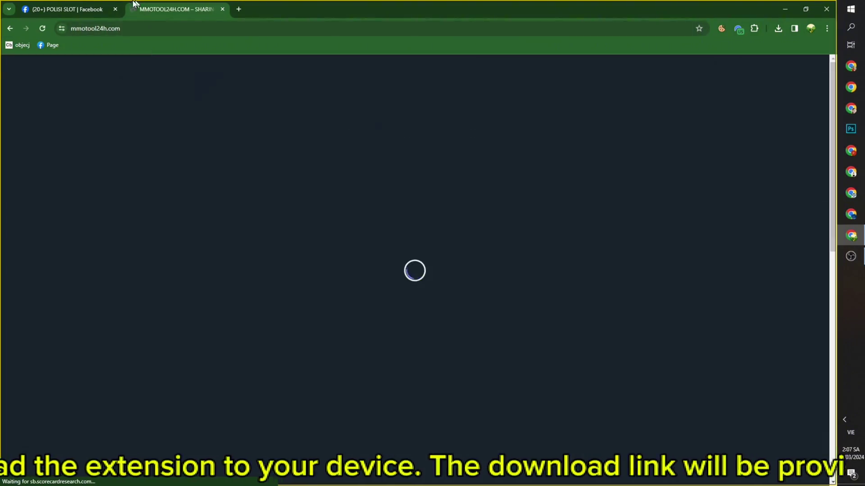
scroll(184, 170, "down", 2)
scroll(185, 172, "up", 2)
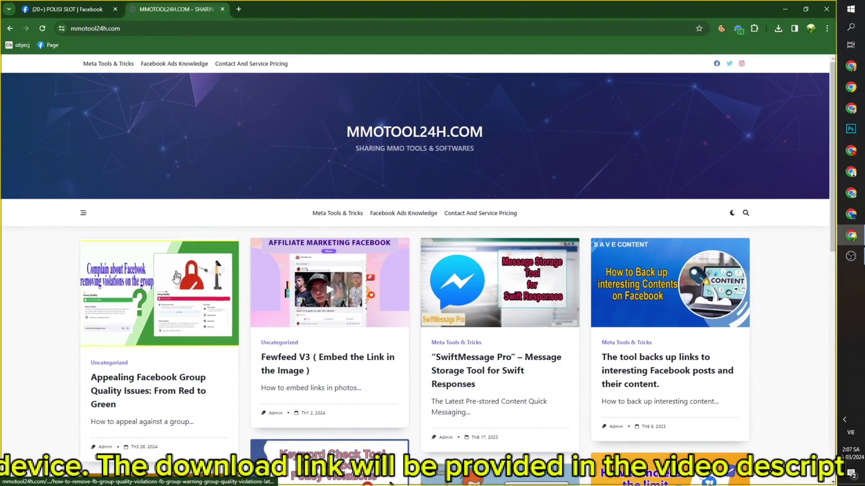
scroll(244, 234, "down", 2)
scroll(243, 234, "up", 2)
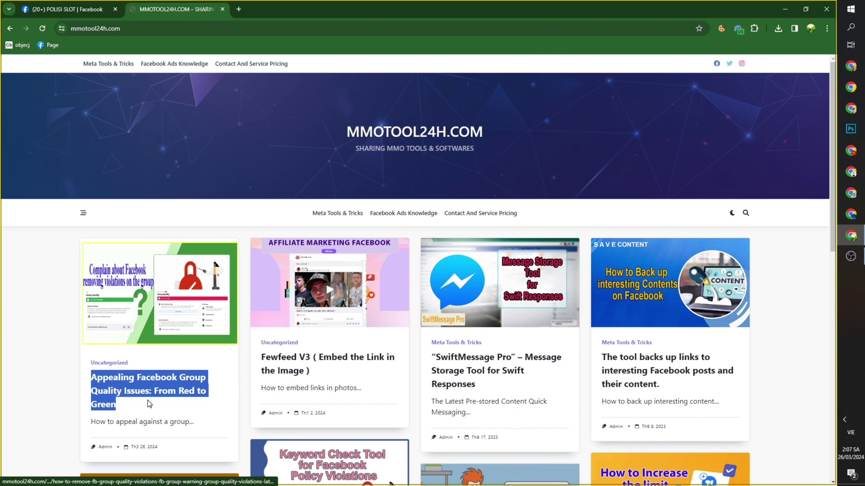
scroll(68, 390, "down", 2)
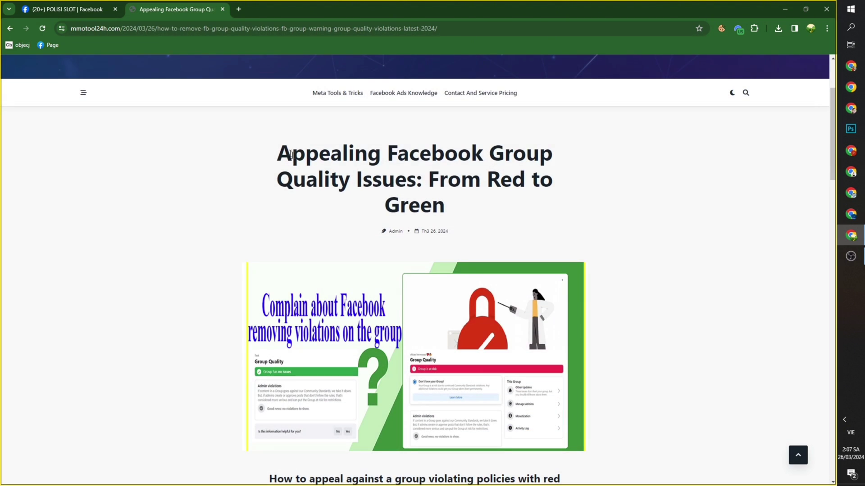
Step: Highlight the article heading and the first DOWNLOAD HERE link while reading
left_click_drag(277, 147, 477, 181)
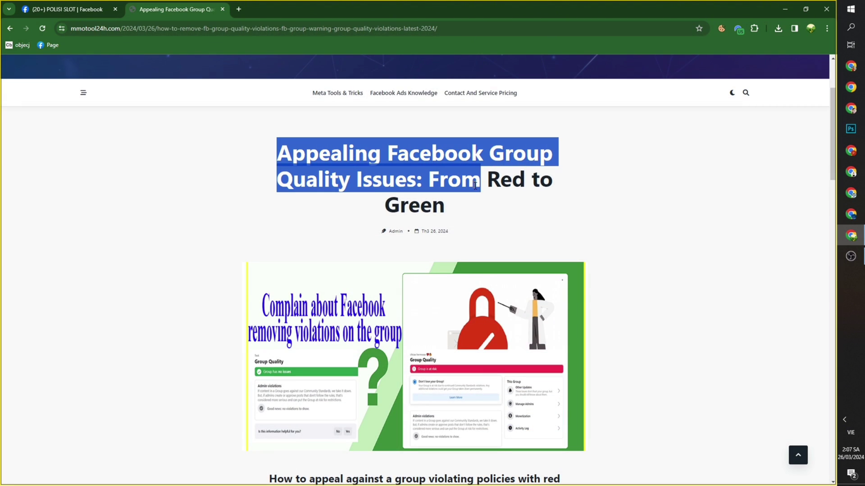
scroll(255, 216, "down", 2)
scroll(471, 250, "down", 2)
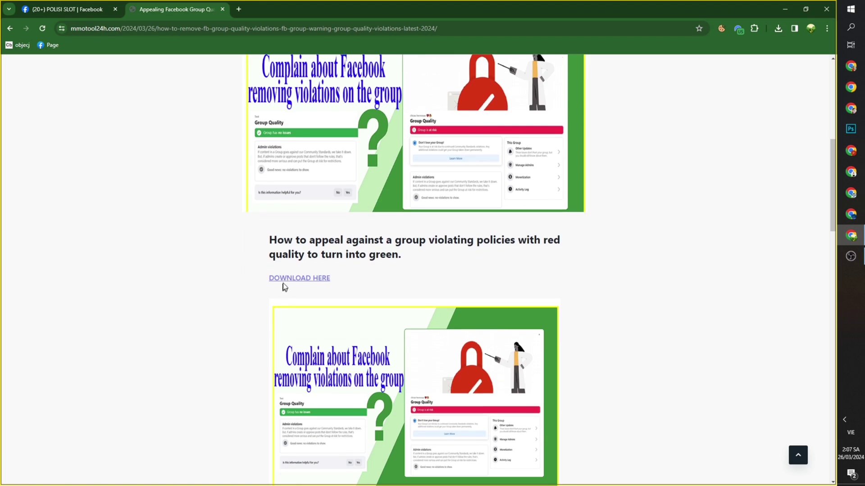
triple_click(272, 240)
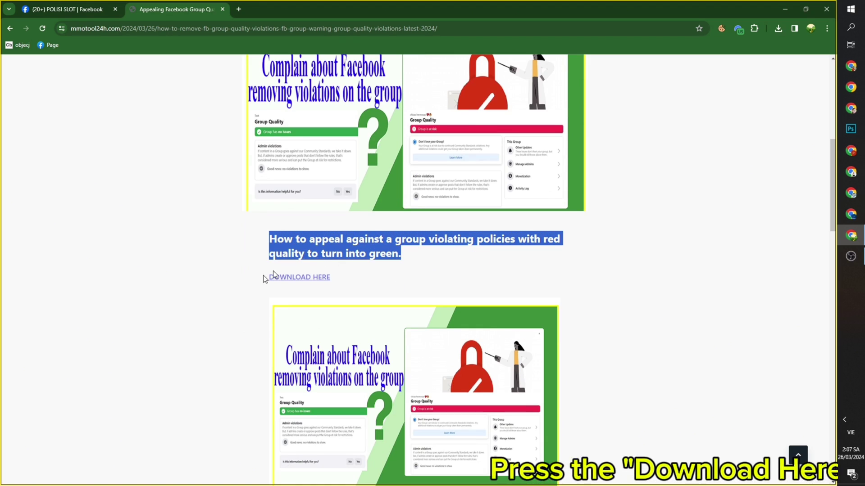
left_click_drag(343, 282, 257, 282)
left_click(385, 279)
left_click_drag(385, 279, 256, 280)
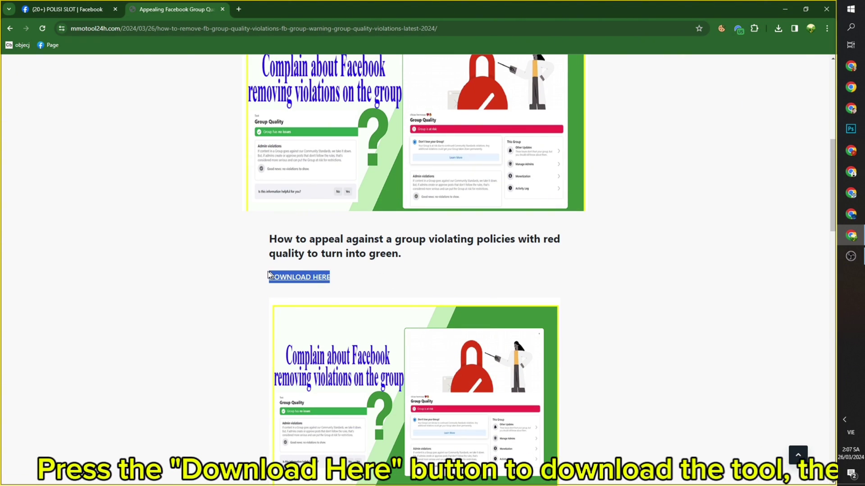
left_click(363, 274)
left_click_drag(363, 275, 240, 278)
left_click(362, 285)
mouse_move(363, 285)
left_mouse_down()
mouse_move(247, 280)
mouse_move(328, 280)
mouse_move(262, 279)
left_mouse_up()
left_click(367, 280)
left_click(363, 285)
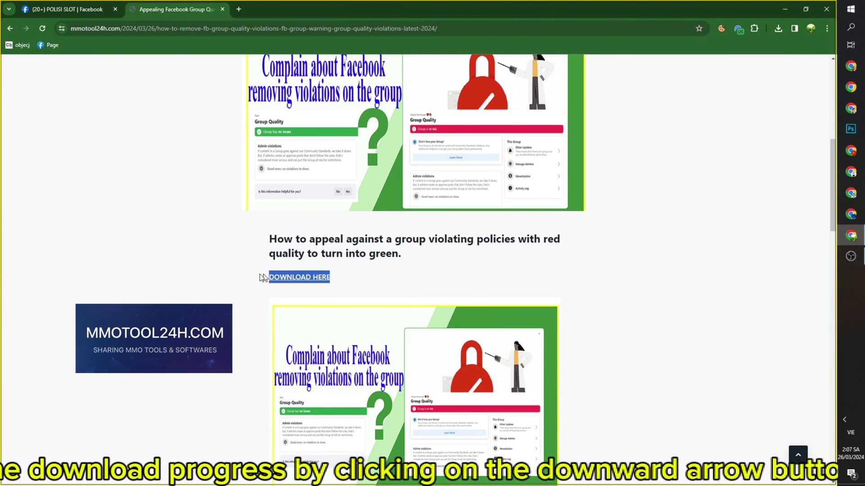
left_click(390, 277)
scroll(389, 278, "down", 2)
scroll(390, 277, "down", 5)
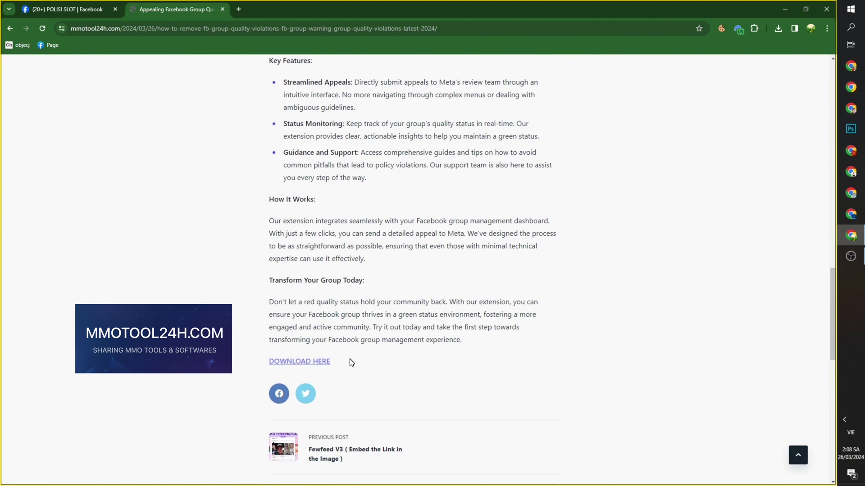
Step: Download Complain The Group.zip from the second DOWNLOAD HERE link and show it in its folder
left_click_drag(349, 361, 253, 361)
left_click_drag(353, 362, 312, 363)
left_click(386, 361)
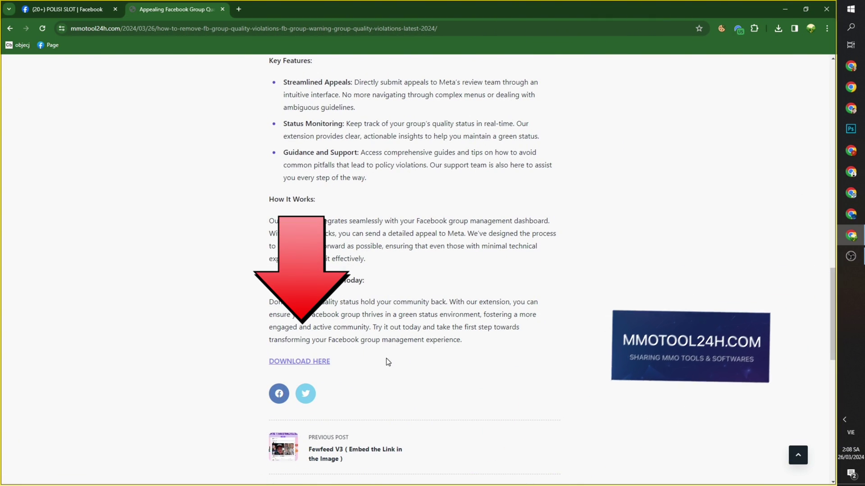
left_click_drag(386, 361, 396, 372)
left_click(372, 320)
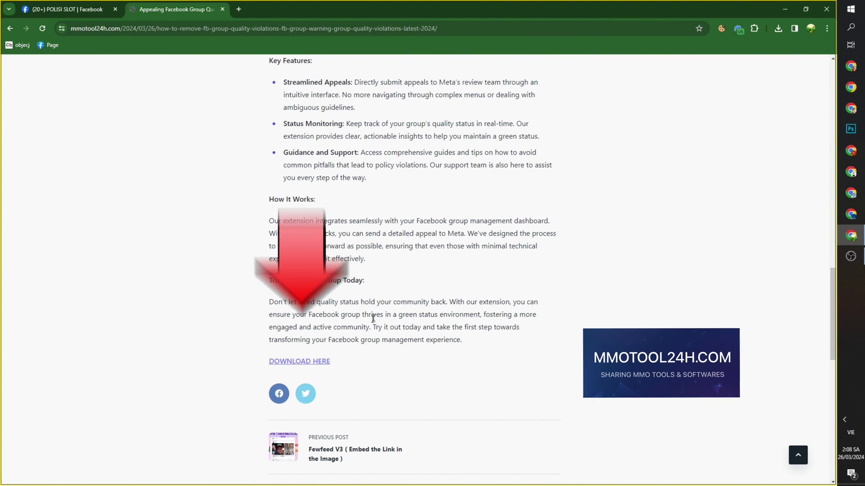
left_click(296, 363)
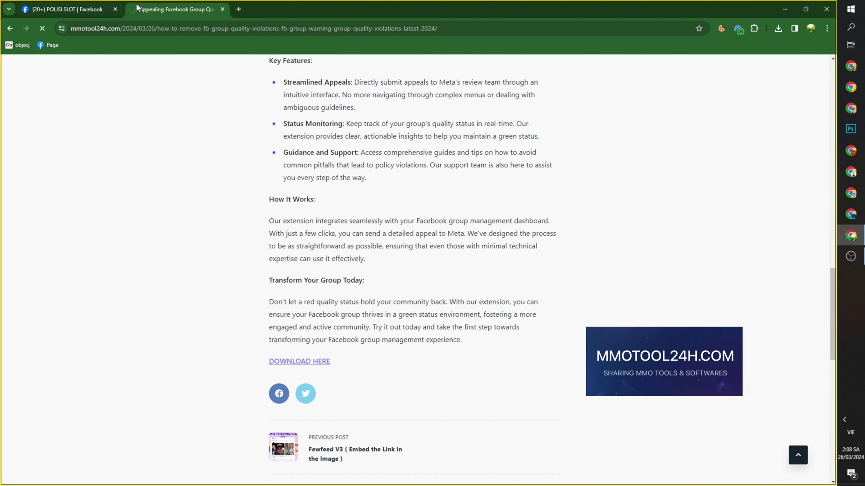
left_click(778, 28)
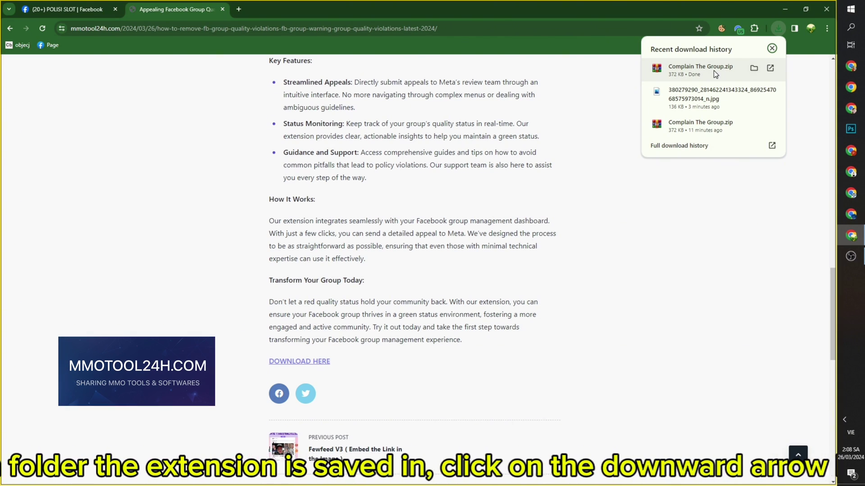
left_click(755, 68)
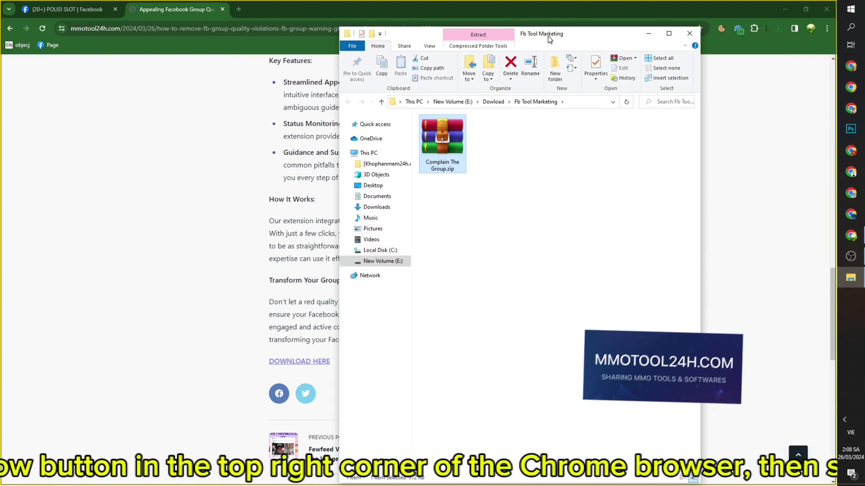
Step: Extract Complain The Group.zip here, then bring back the POLISI SLOT Facebook tab
left_click_drag(595, 31, 595, 132)
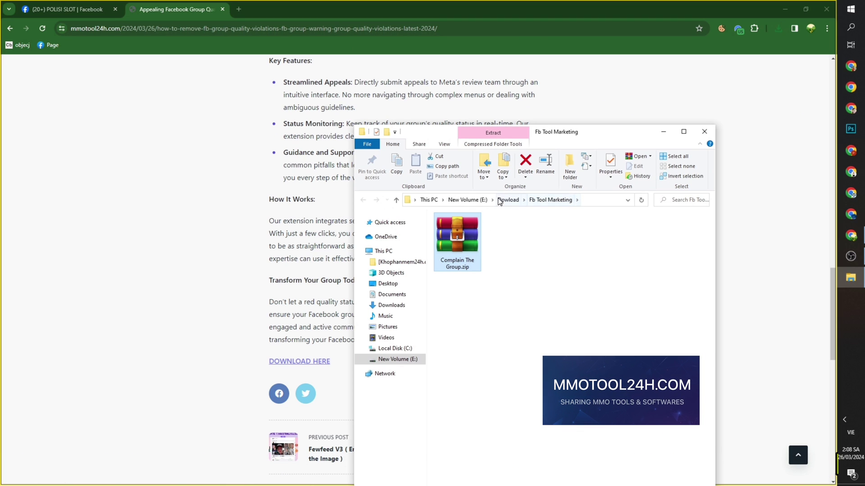
right_click(452, 237)
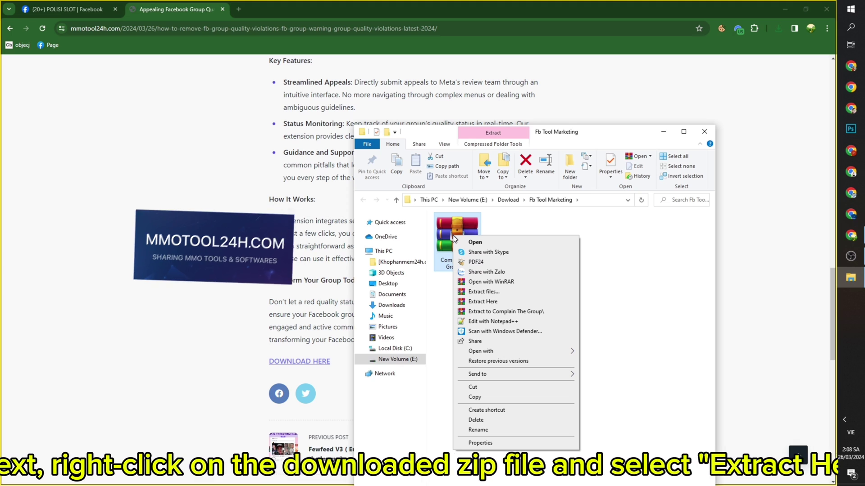
left_click(494, 303)
left_click(481, 241)
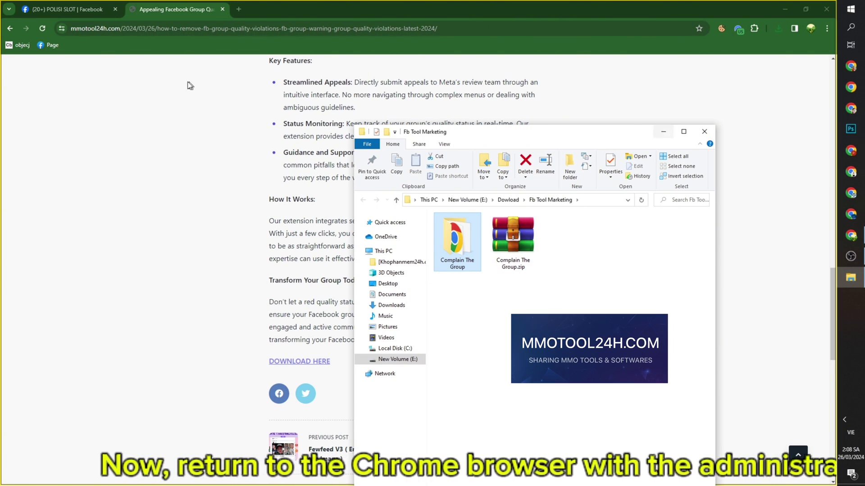
left_click(136, 74)
left_click(78, 7)
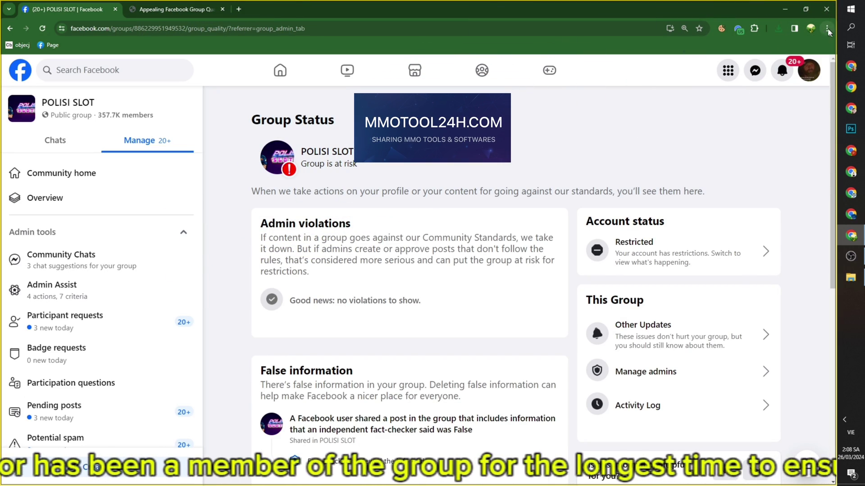
Step: Go to Chrome's Extensions page and switch on Developer mode
left_click(826, 29)
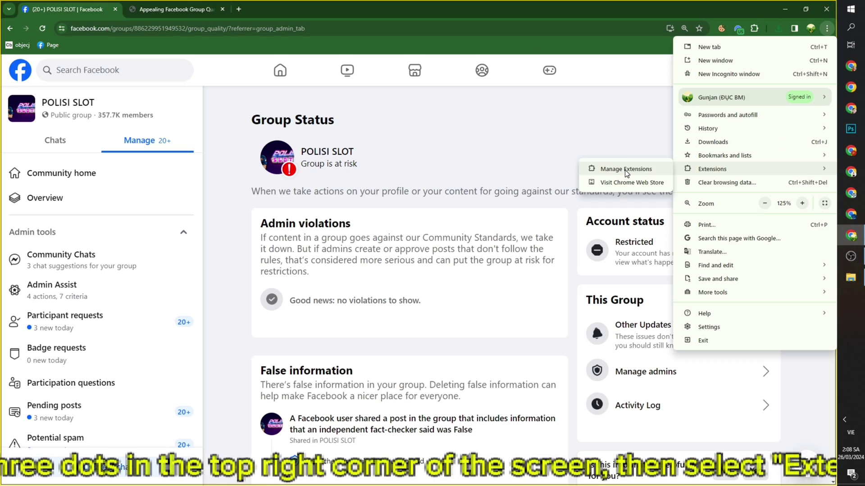
left_click(625, 172)
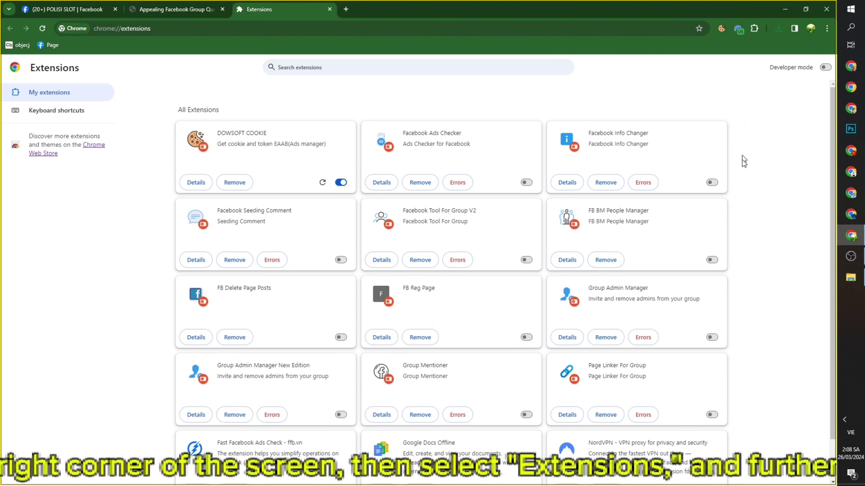
left_click_drag(813, 67, 770, 67)
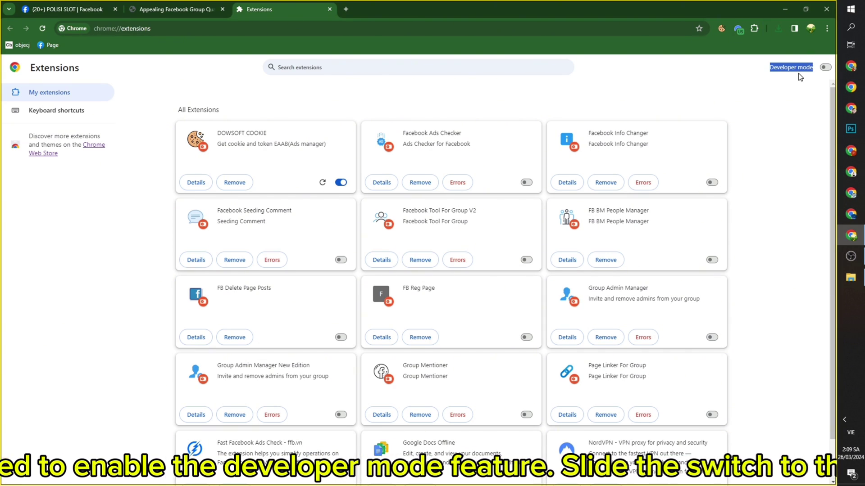
left_click(825, 67)
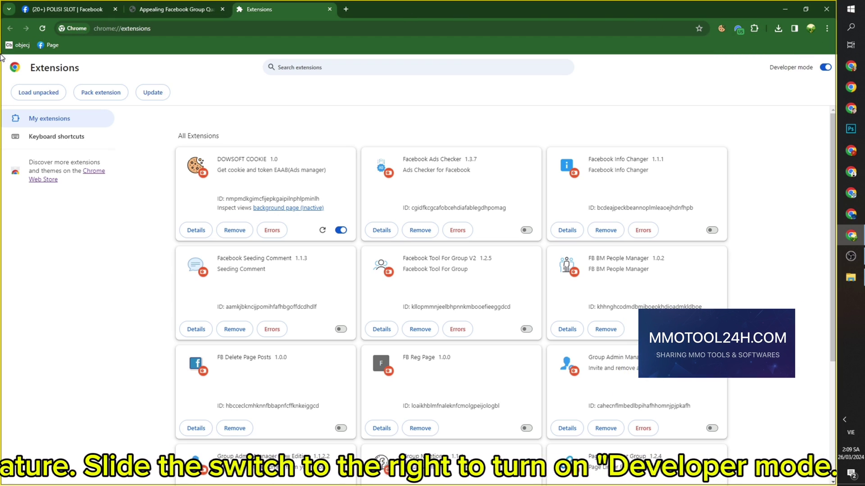
Step: Use Load unpacked to pick the Complain The Group folder under Fb Tool Marketing
left_click(28, 94)
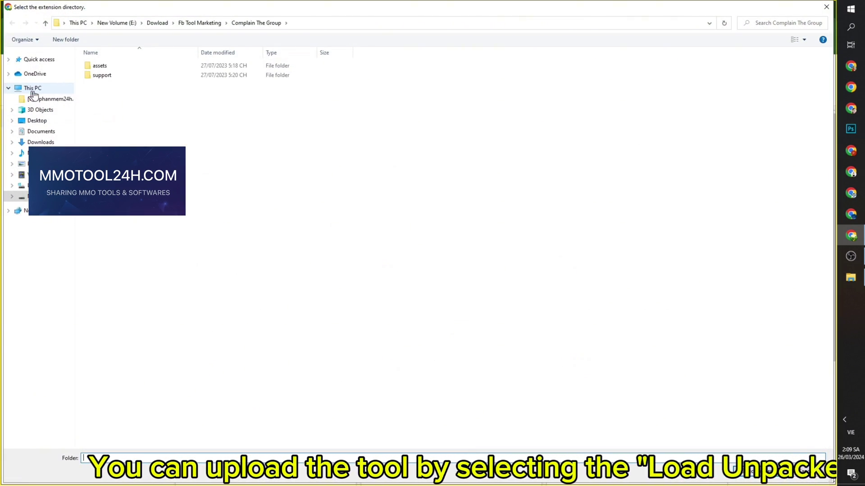
left_click(197, 24)
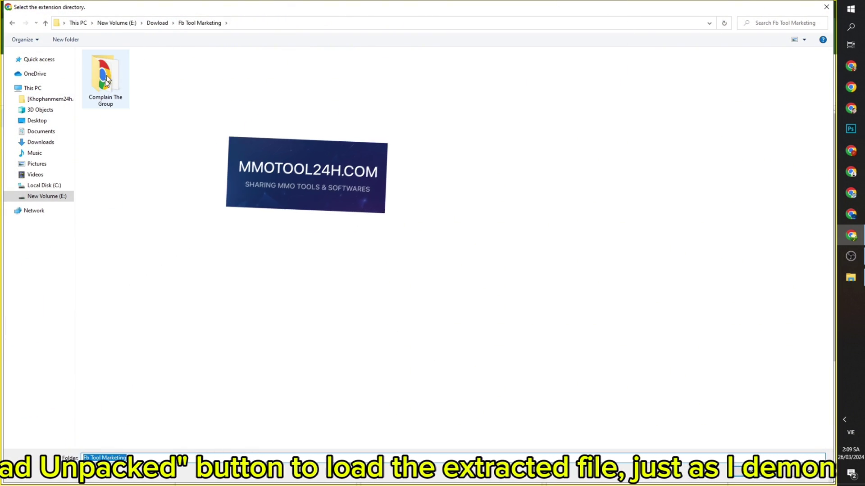
left_click(94, 81)
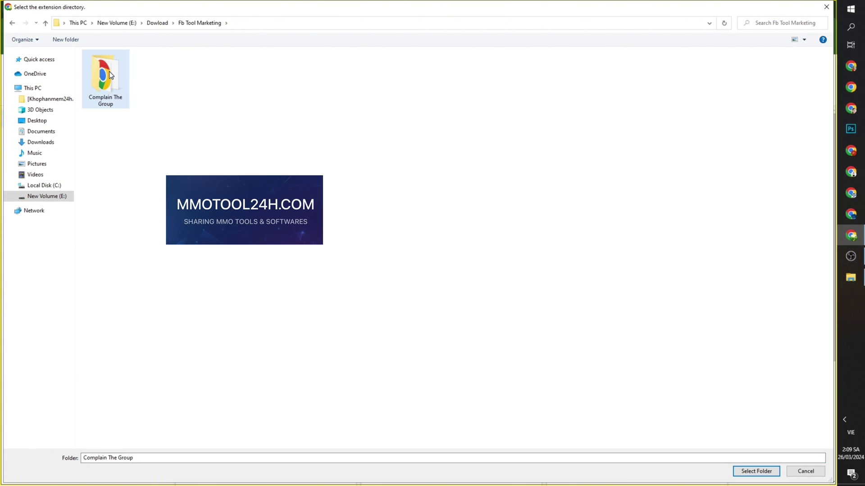
key("shift+Home")
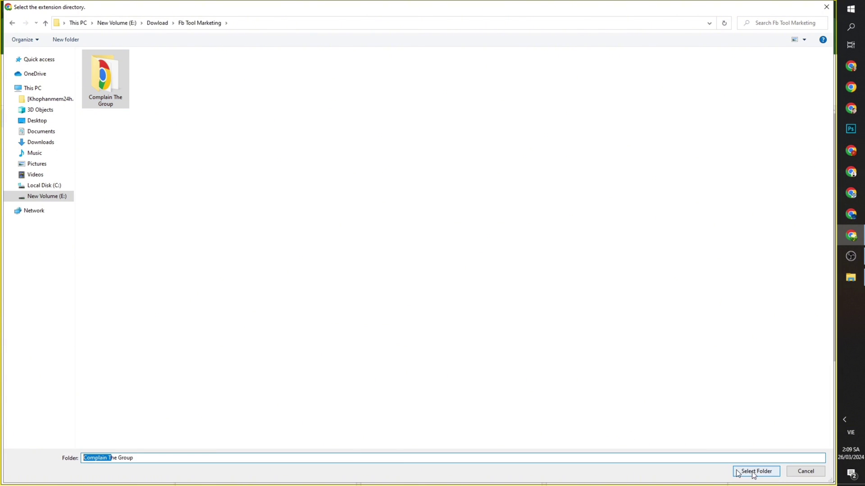
Step: Confirm the folder to load Complain The Group, then remove the extension again
left_click(756, 473)
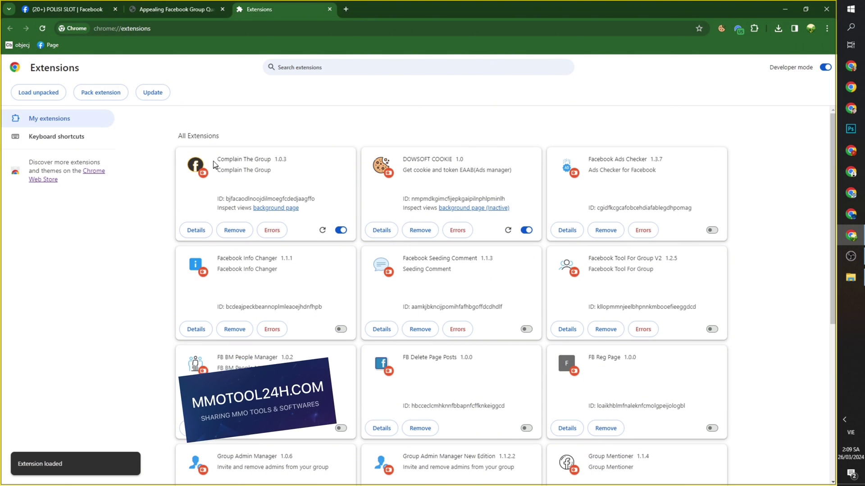
mouse_move(214, 160)
left_mouse_down()
mouse_move(303, 161)
mouse_move(271, 159)
left_mouse_up()
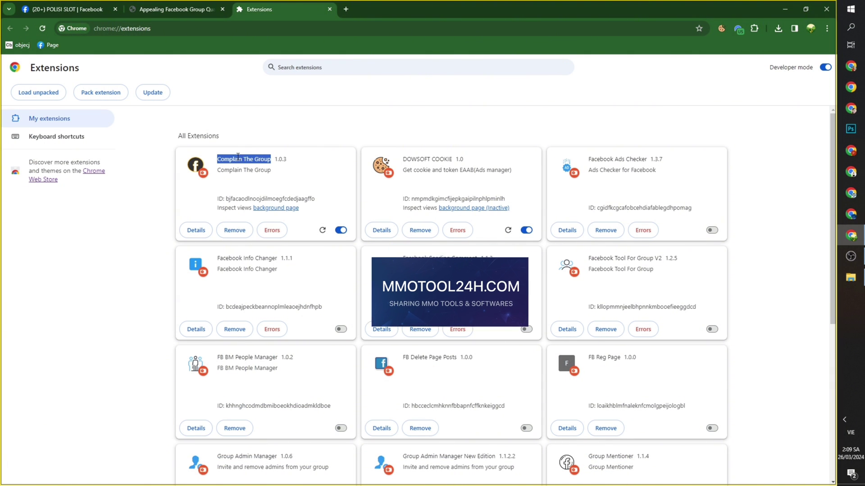
left_click(234, 230)
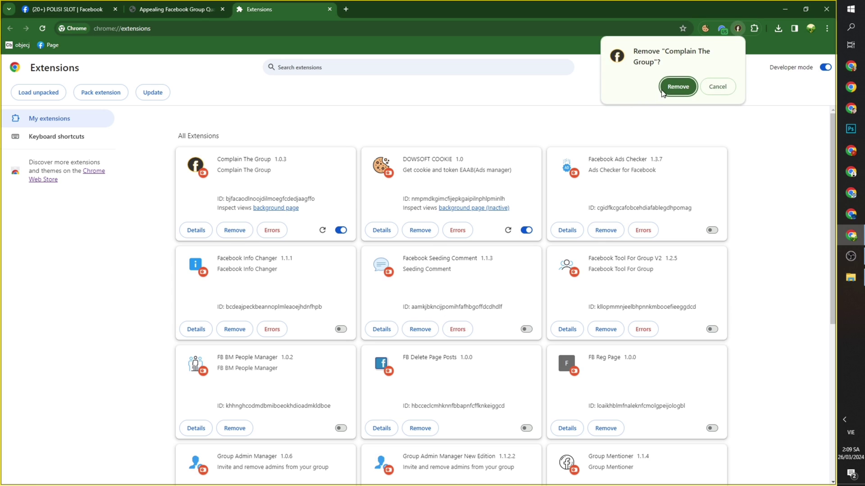
left_click(677, 86)
Step: Reinstall Complain The Group by dropping its folder onto the page, then return to the Facebook tab
left_click(850, 277)
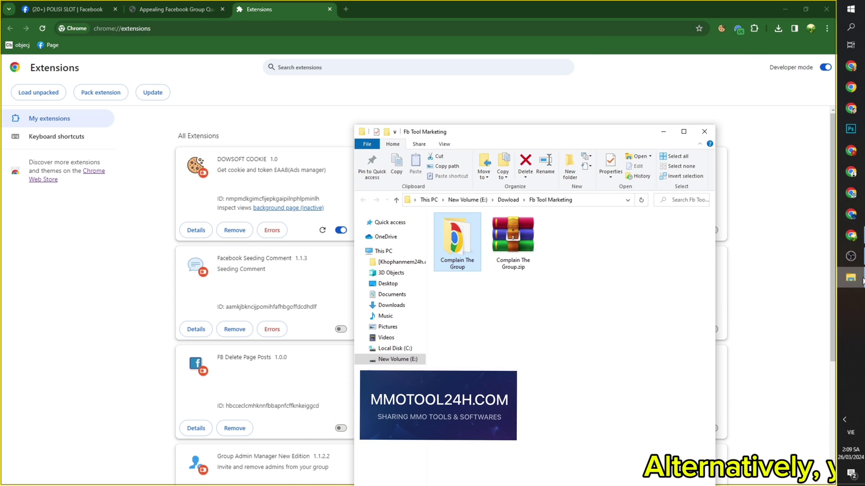
left_click_drag(456, 249, 310, 223)
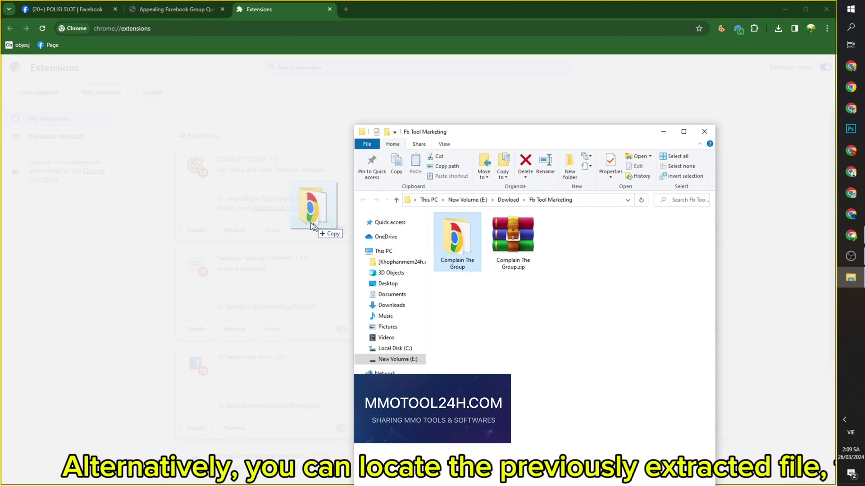
left_click_drag(245, 199, 245, 199)
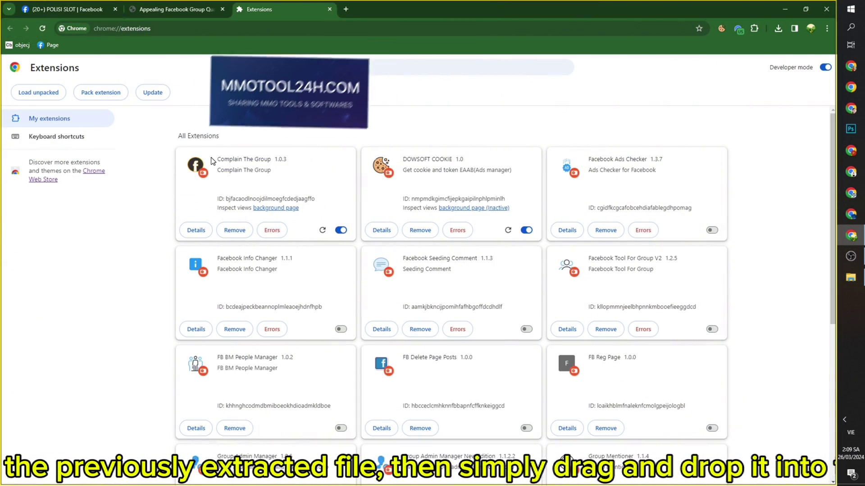
triple_click(311, 159)
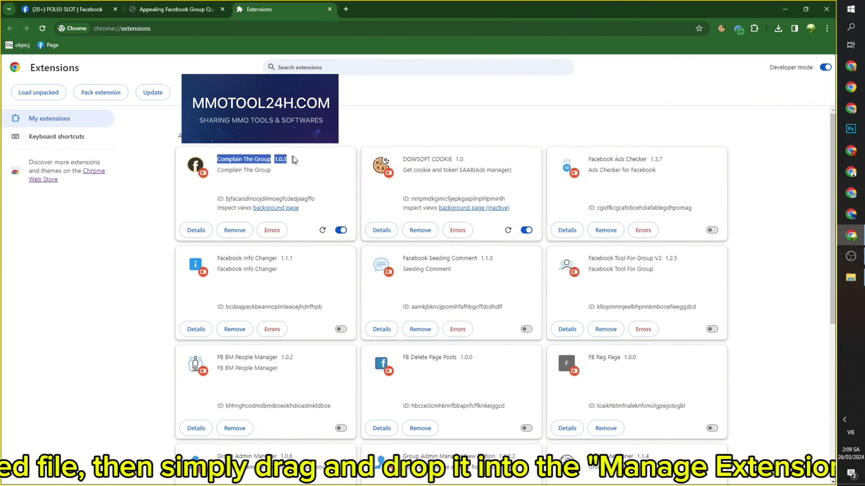
left_click(338, 120)
left_click(97, 6)
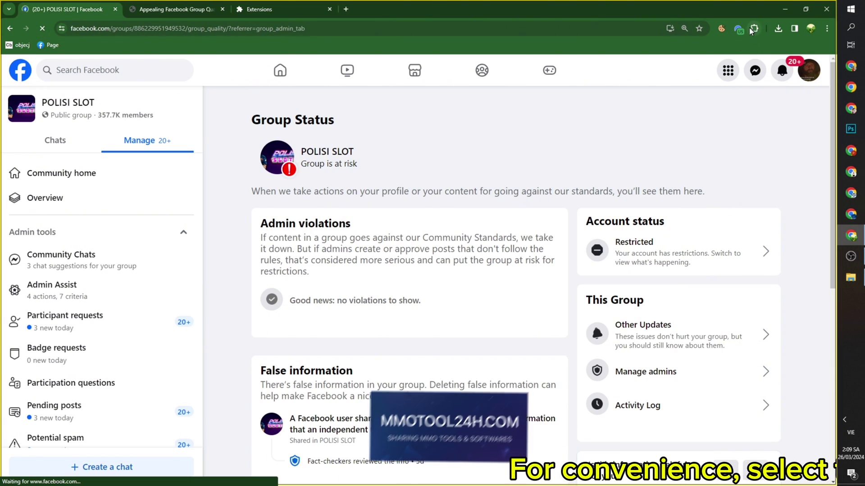
Step: Pin Complain The Group from the Extensions popup and close the list
left_click(755, 30)
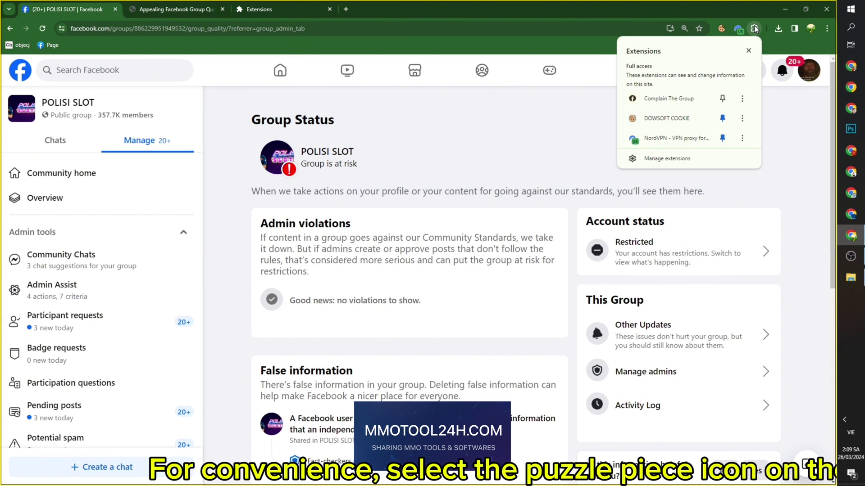
left_click(755, 28)
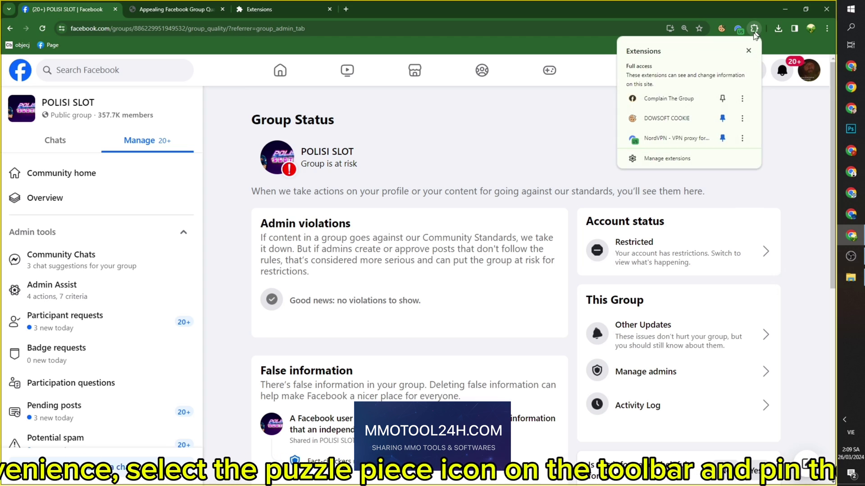
left_click(722, 98)
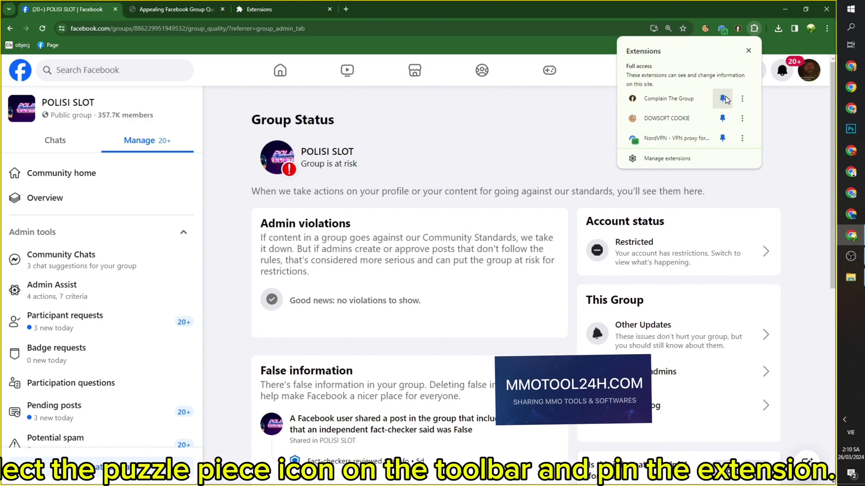
left_click(787, 107)
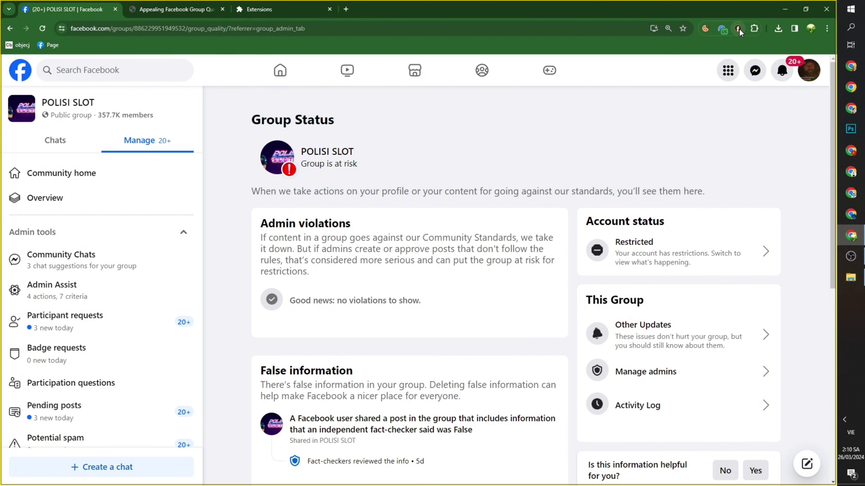
Step: Launch the Complain The Group page and highlight its heading
left_click(738, 29)
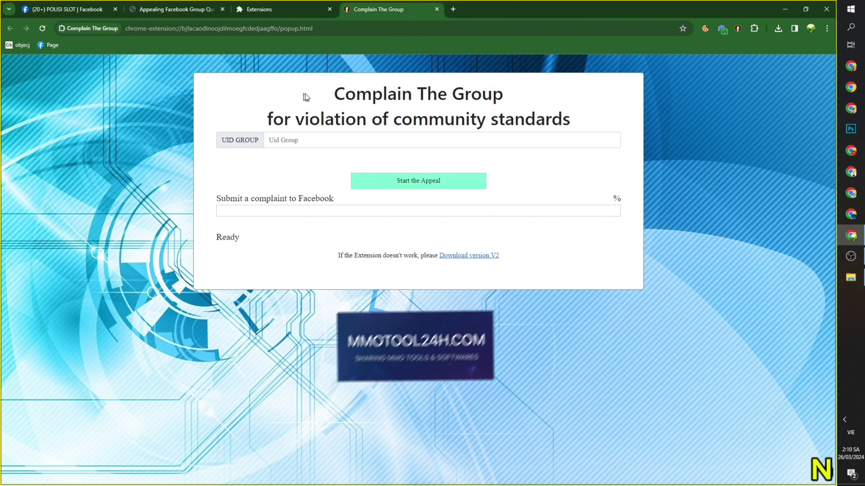
left_click_drag(303, 97, 579, 132)
left_click(438, 109)
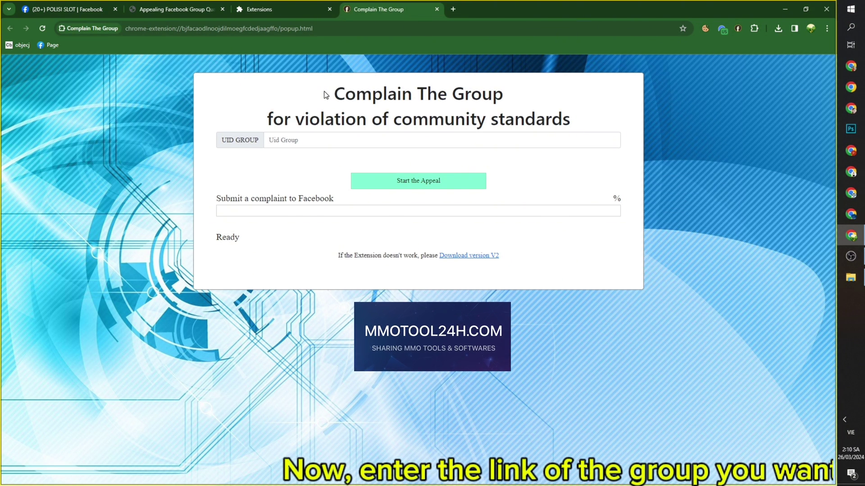
left_click_drag(324, 95, 557, 116)
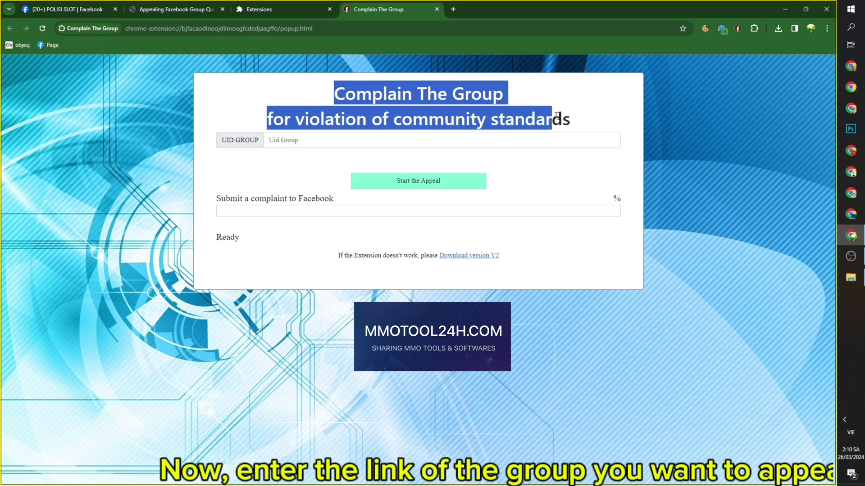
left_click(465, 108)
Step: Copy the POLISI SLOT group URL and paste it into the UID GROUP field
left_click(80, 11)
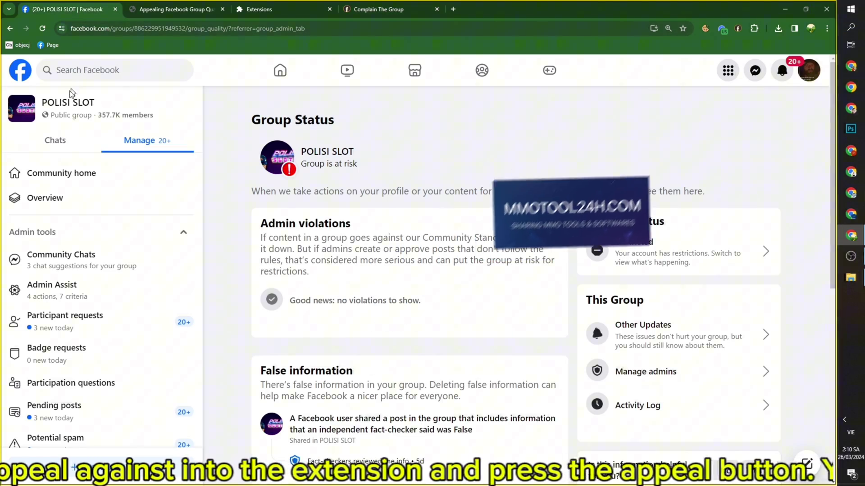
left_click_drag(193, 28, 14, 29)
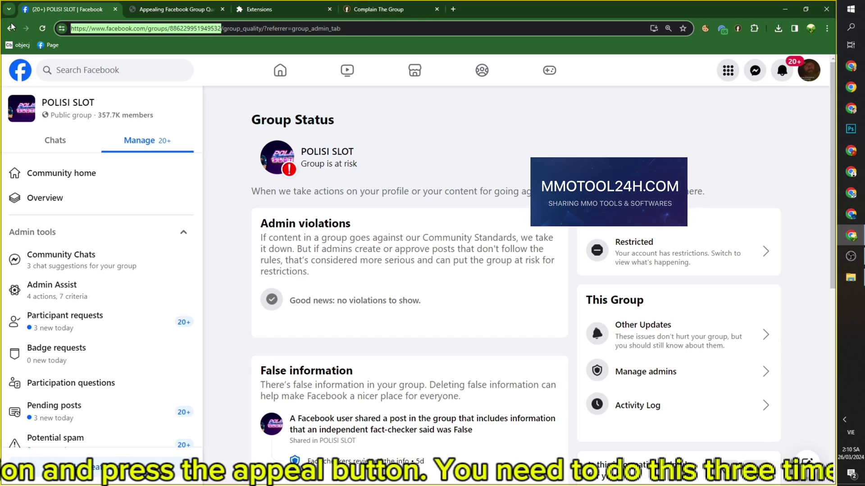
key("ctrl+c")
left_click(404, 9)
left_click(406, 140)
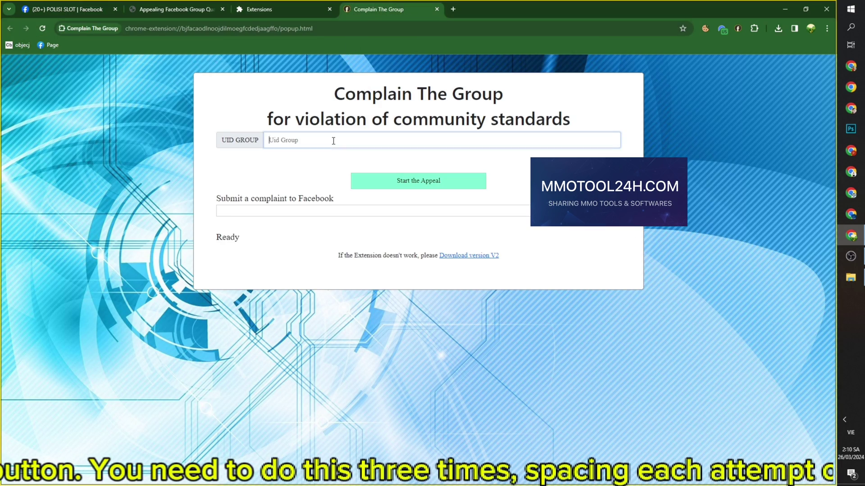
key("ctrl+v")
triple_click(399, 140)
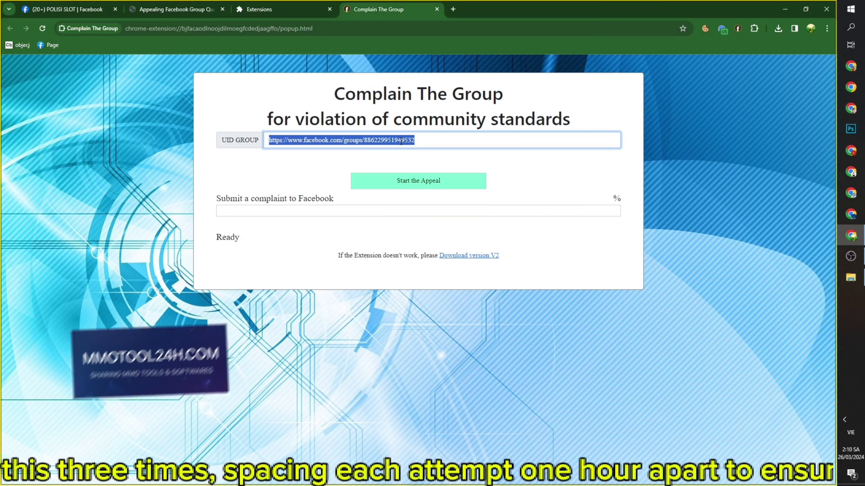
right_click(396, 141)
left_click(423, 196)
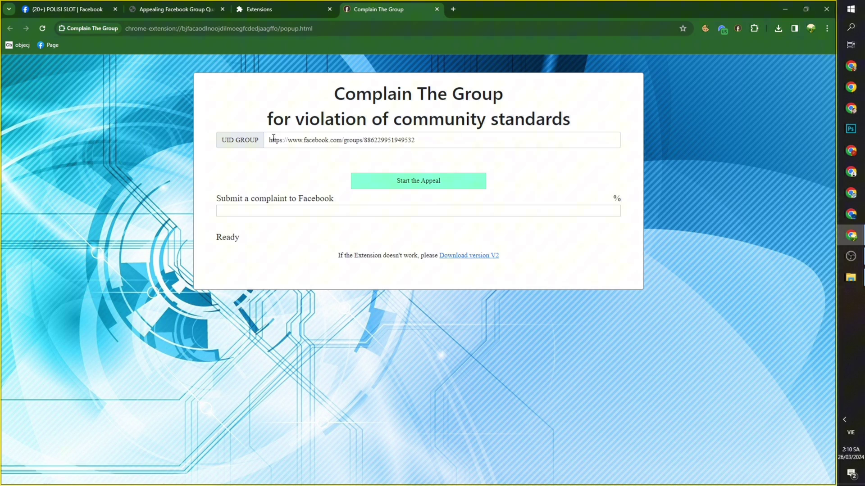
Step: Start the appeal and highlight the 'Complaint was successful' result at 100%
left_click(428, 182)
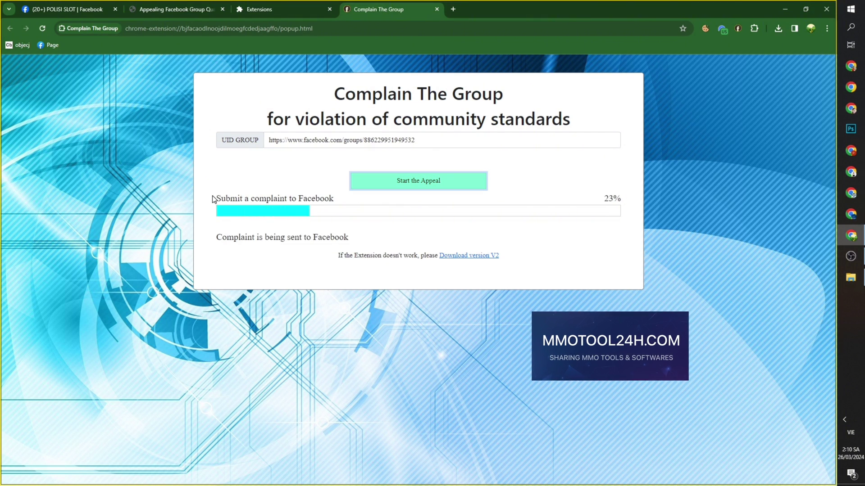
double_click(229, 199)
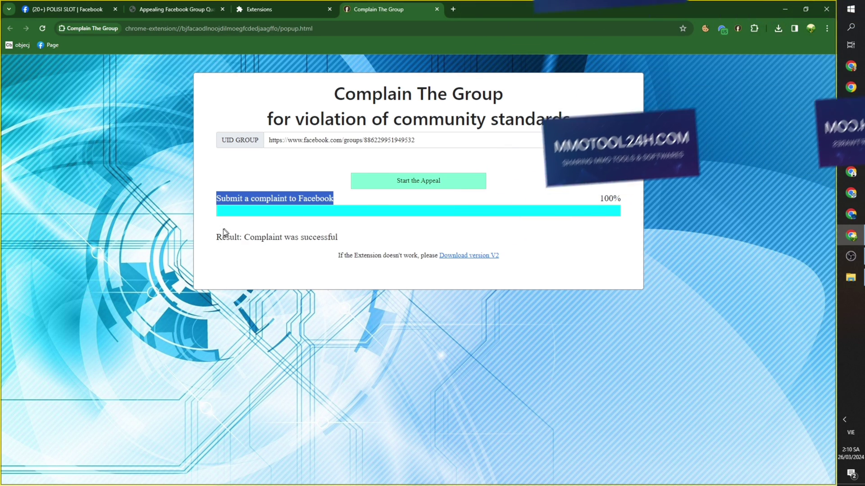
left_click_drag(216, 236, 338, 237)
left_click(213, 236)
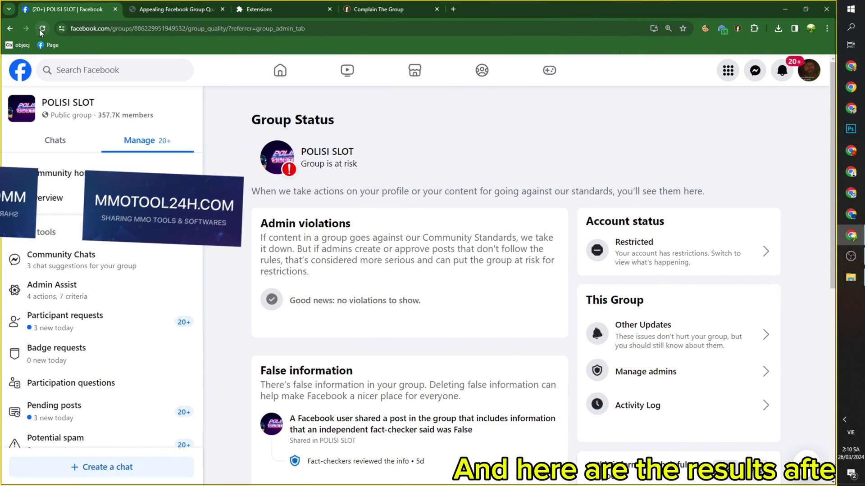
Step: Reload the POLISI SLOT Group Status page to check the group's standing after the appeal
left_click(40, 29)
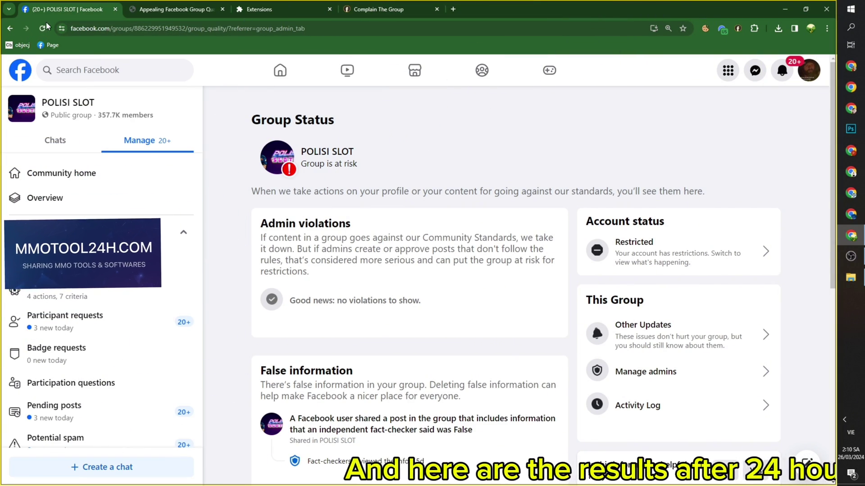